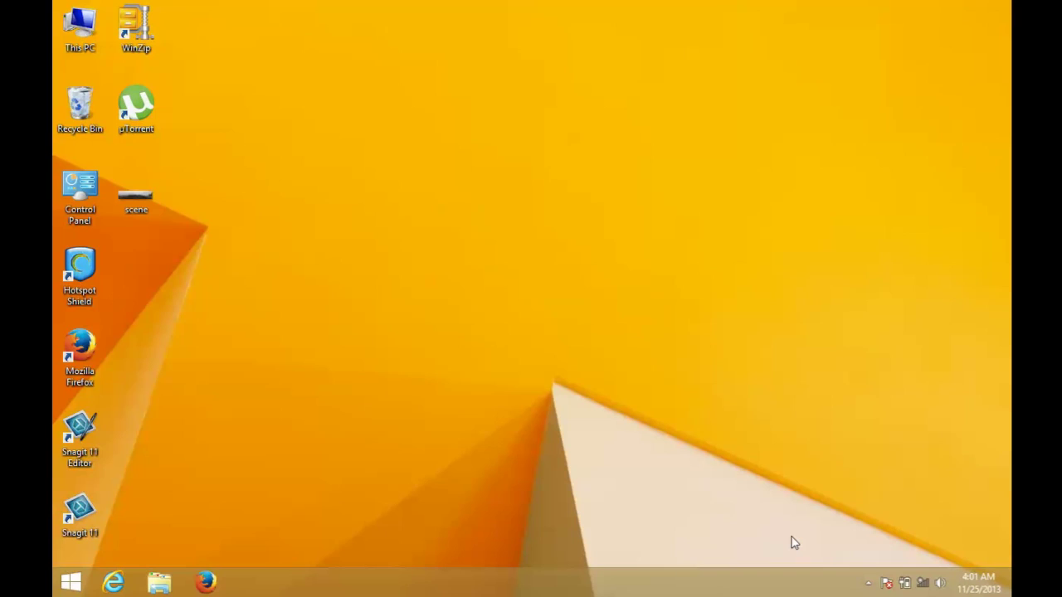
Open the desktop Settings charm with Win+I, dismiss it, then reopen it from the charms bar.
key(super+i)
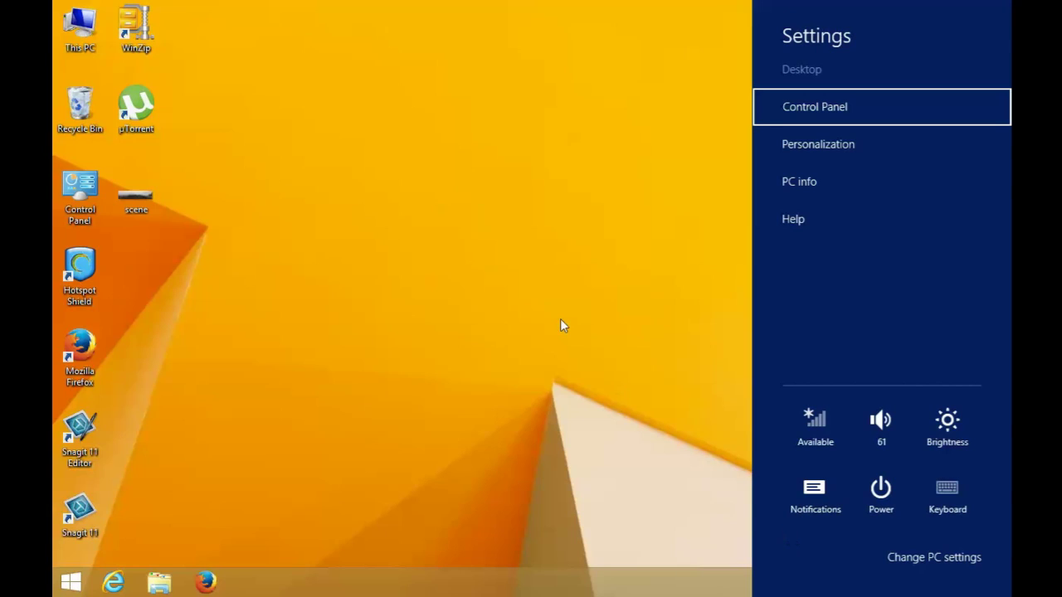
key(Escape)
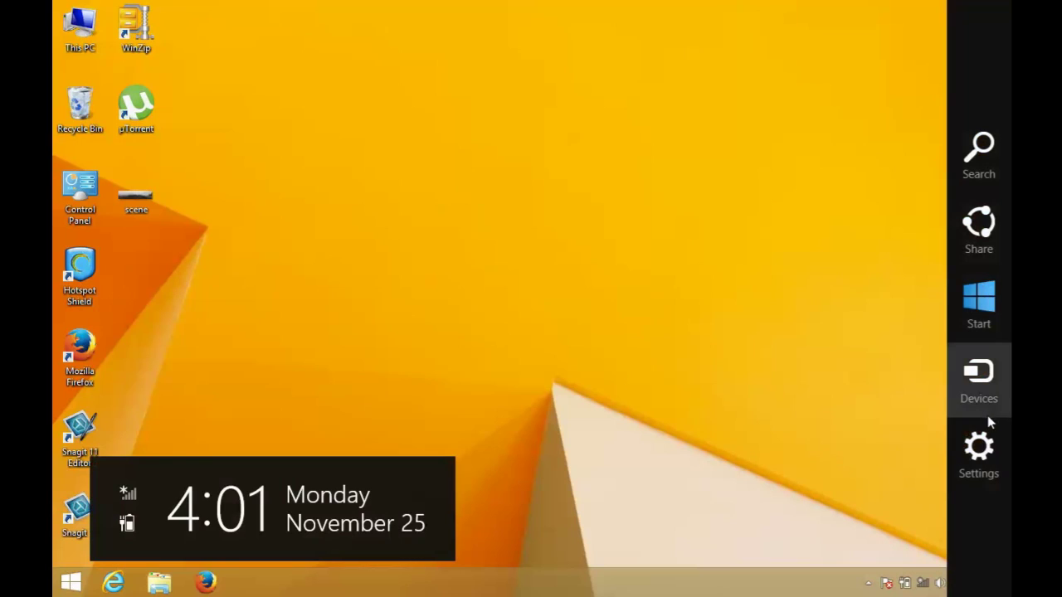
click(981, 470)
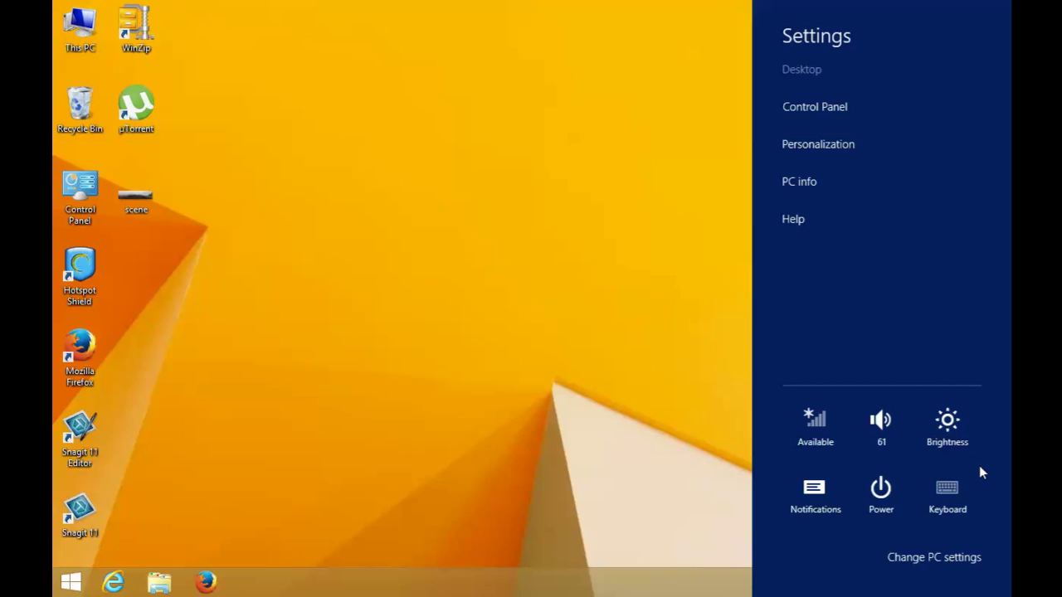
On the Lock screen page, preview the misty, Seattle and honeycomb backgrounds, leaving honeycomb selected.
click(940, 561)
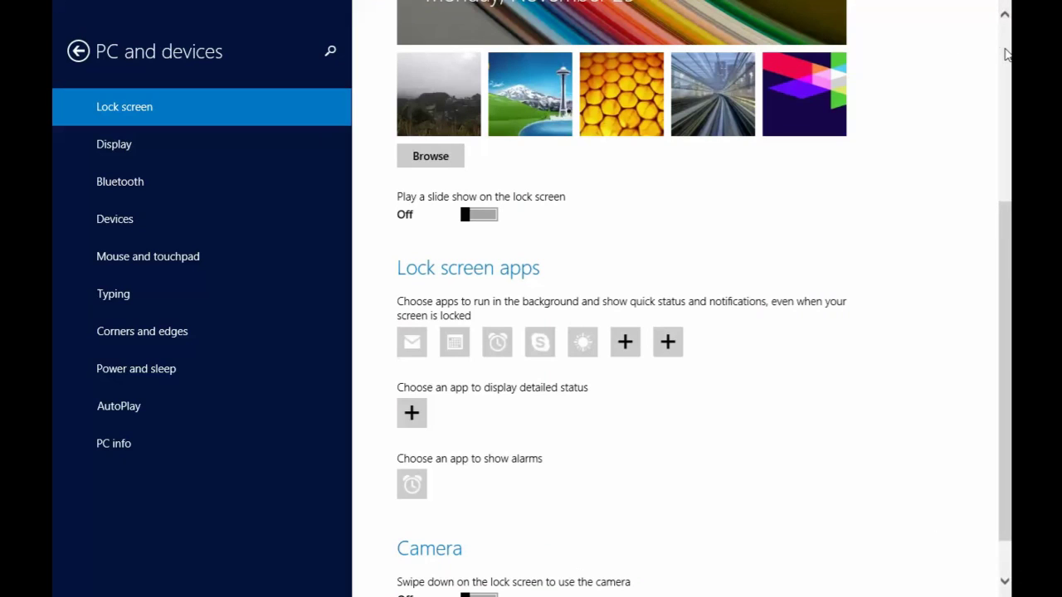
click(1006, 54)
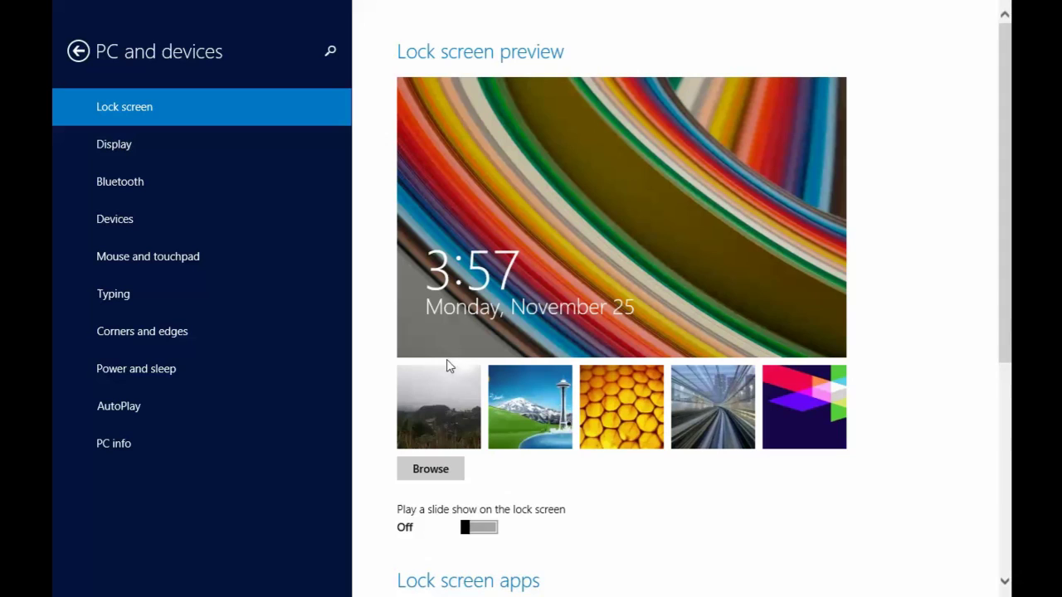
click(450, 394)
click(509, 399)
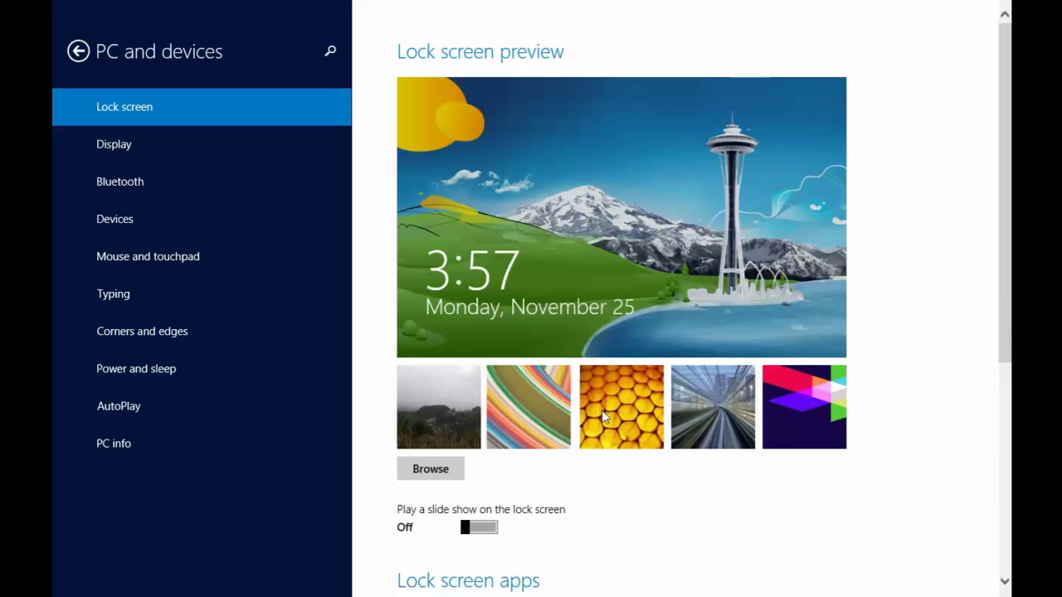
click(606, 410)
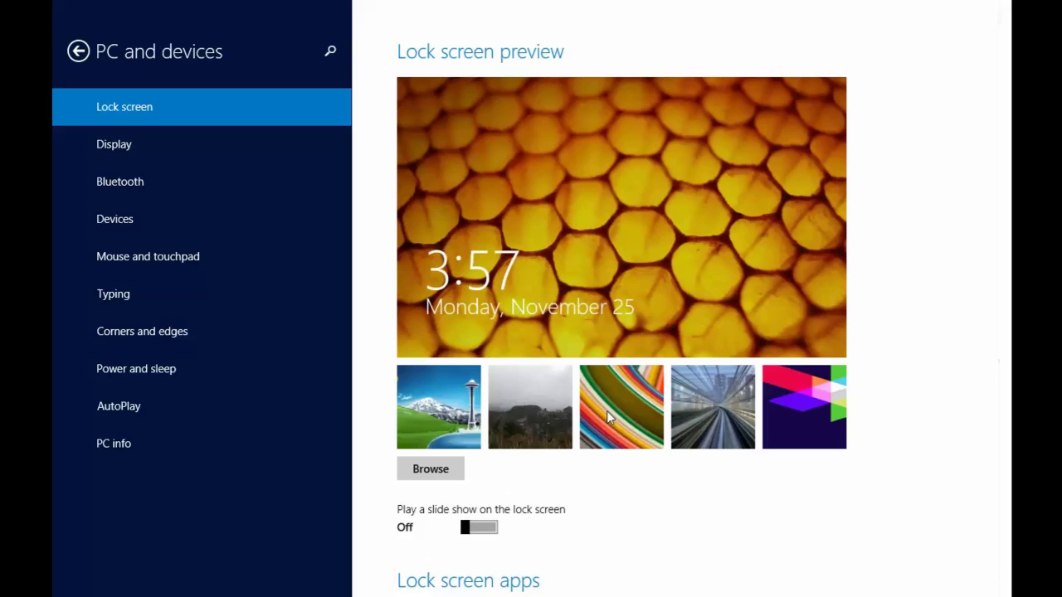
click(430, 469)
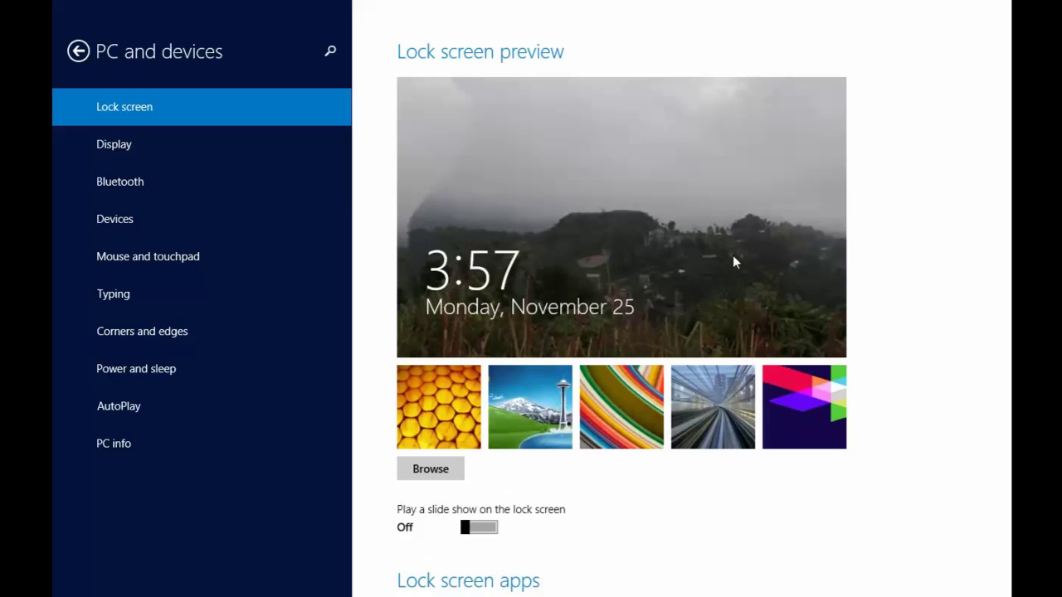
drag(1005, 355, 992, 490)
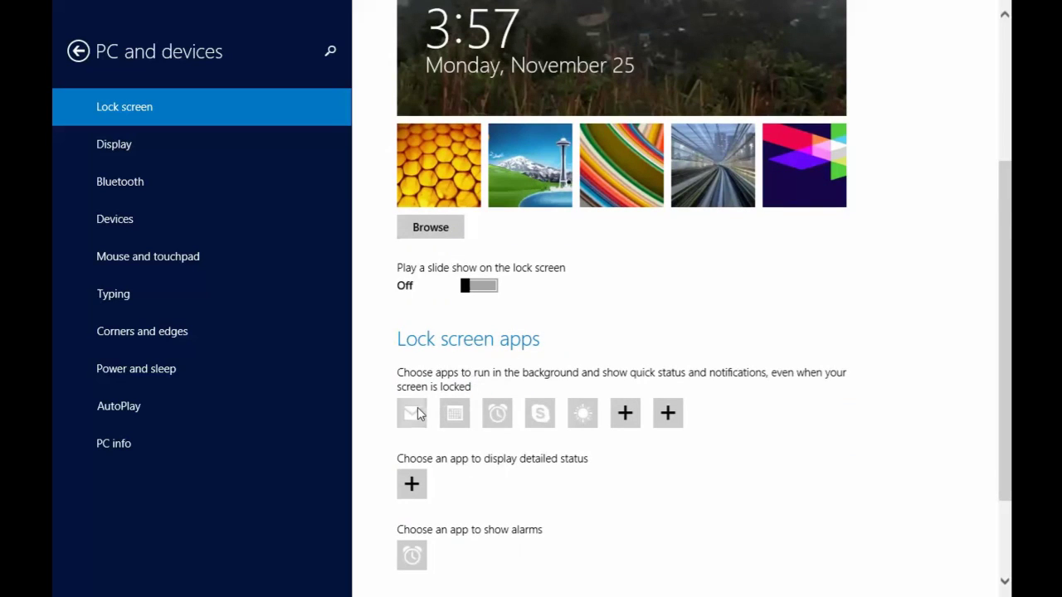
click(411, 412)
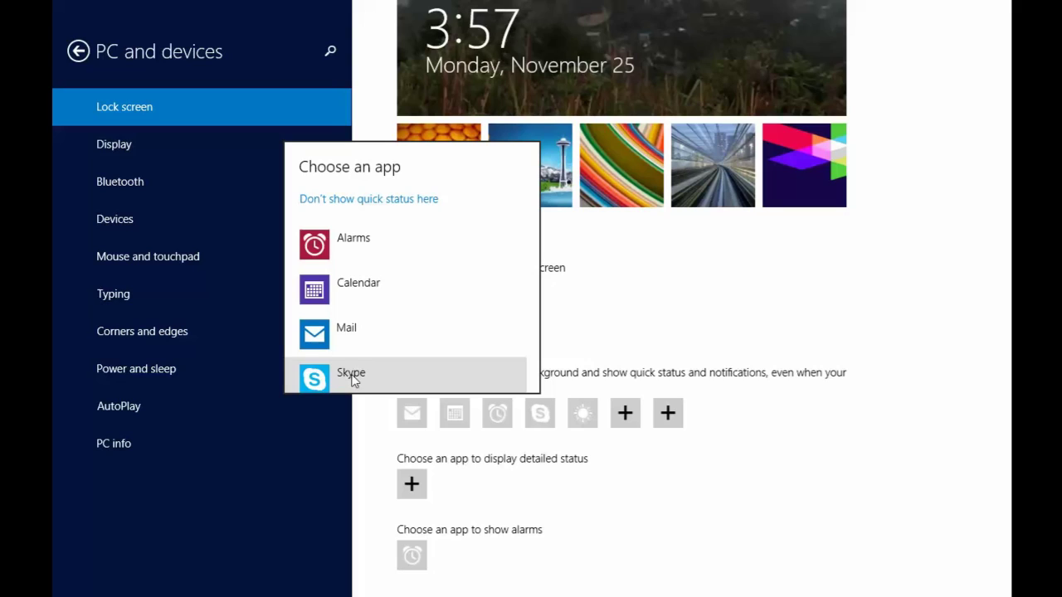
click(543, 457)
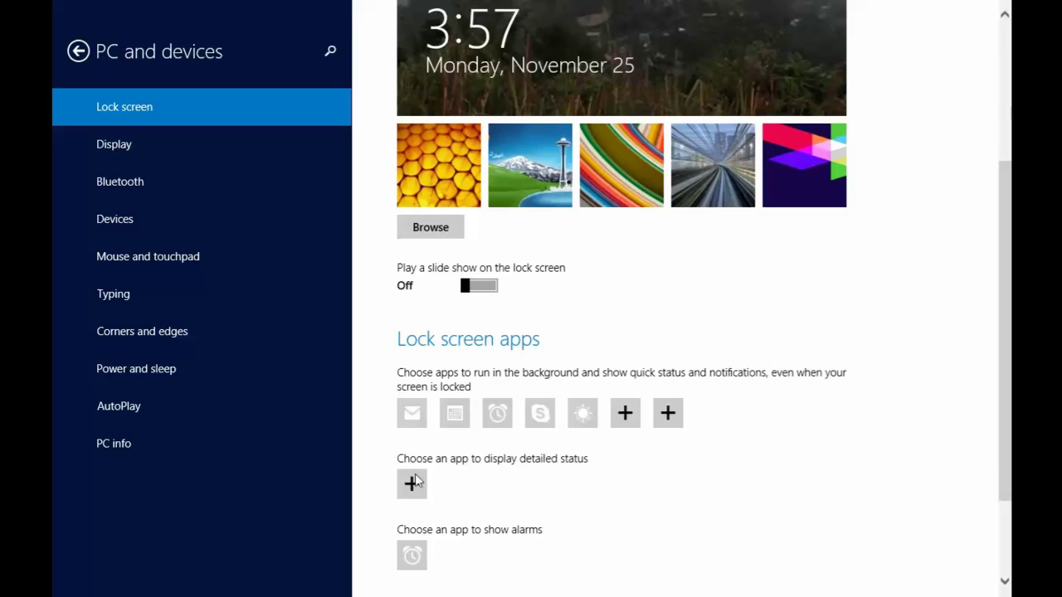
Choose Weather as the lock screen's detailed-status app.
click(412, 485)
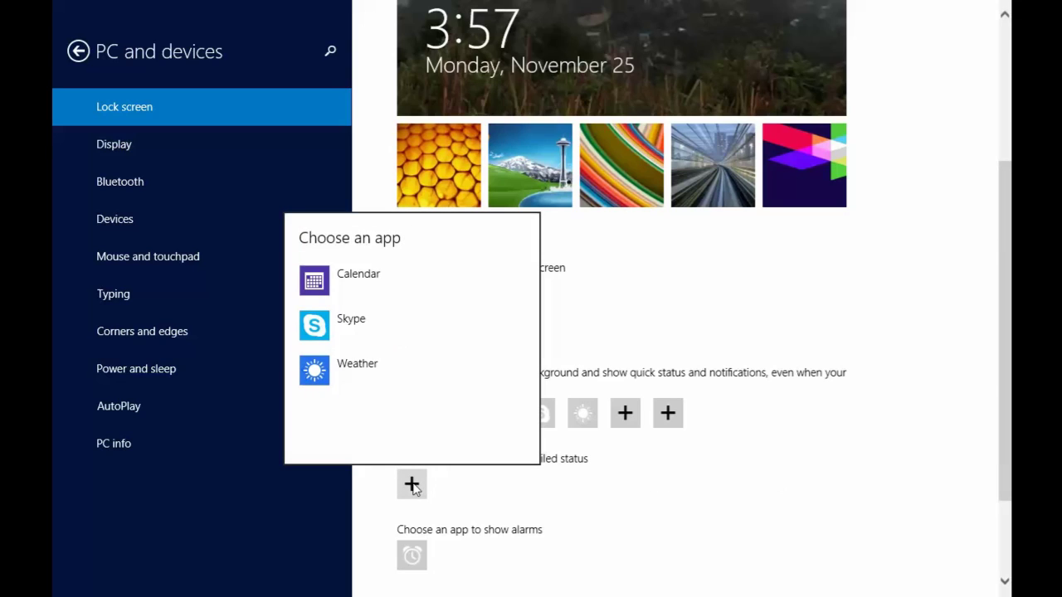
click(317, 373)
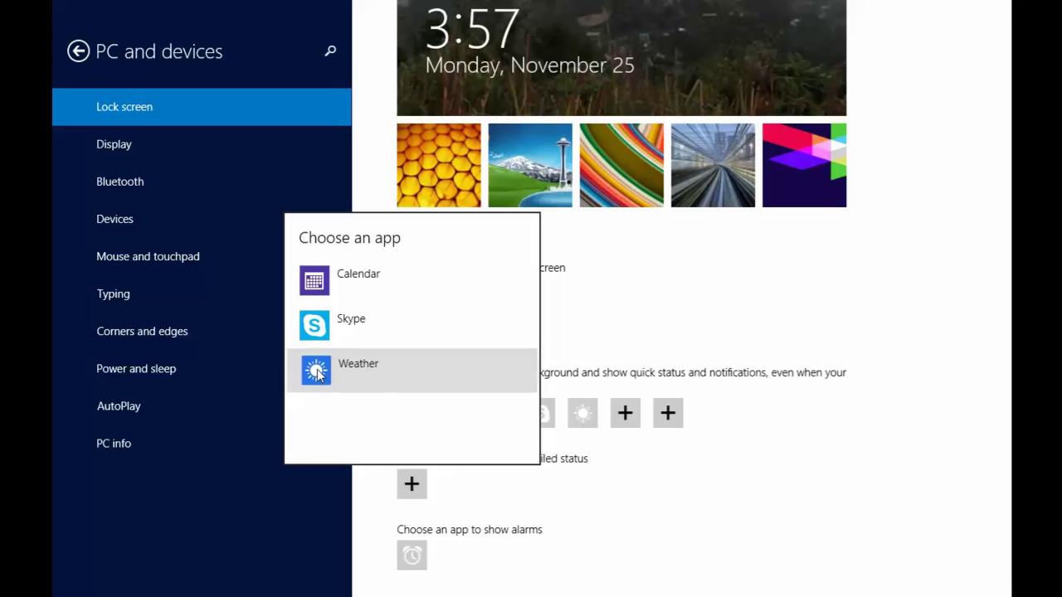